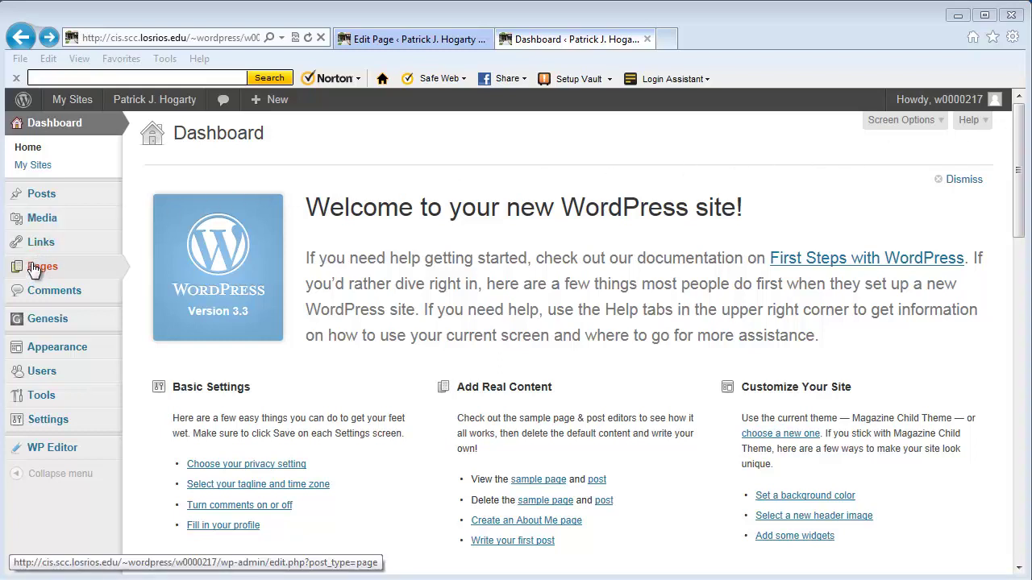
- Bring up the Pages menu's All Pages and Add New options in the dashboard sidebar
mouse_move(35, 273)
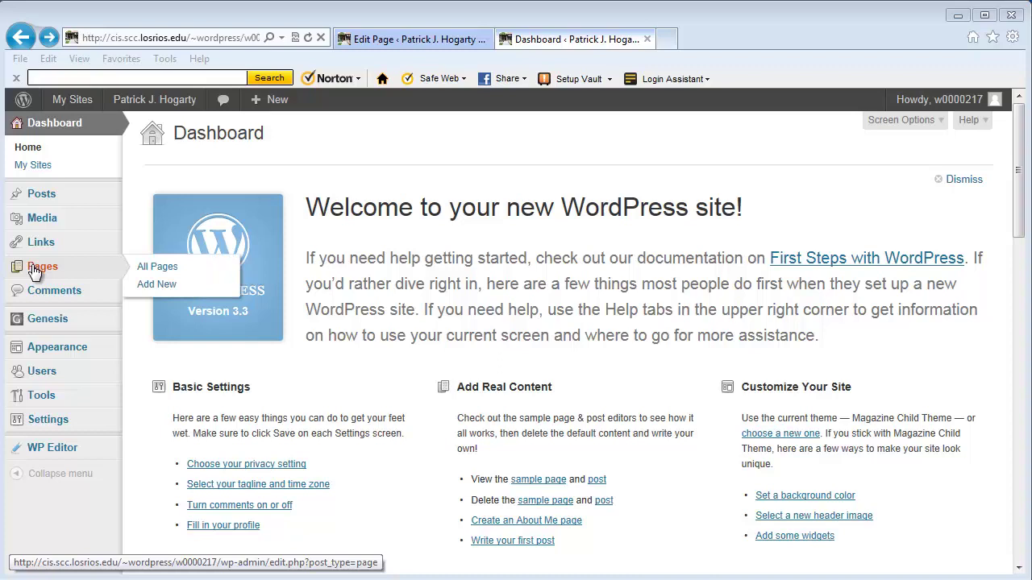
- Create a new page and give it the title 'About Me'
left_click(162, 286)
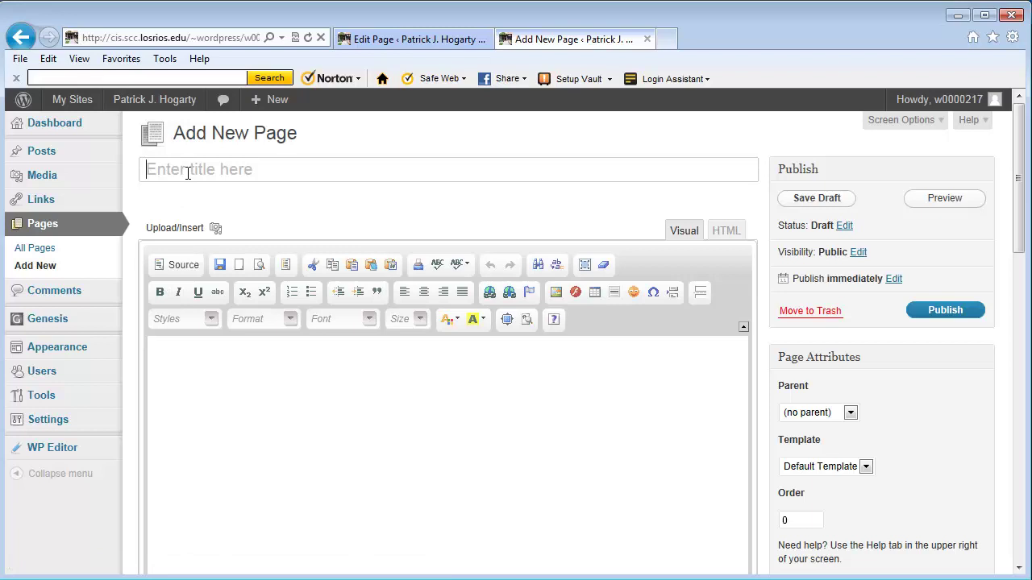
left_click(187, 172)
type("About Me")
- Scroll down to the empty page editor while the draft autosaves with permalink about-me-2
left_click_drag(1026, 216, 1025, 236)
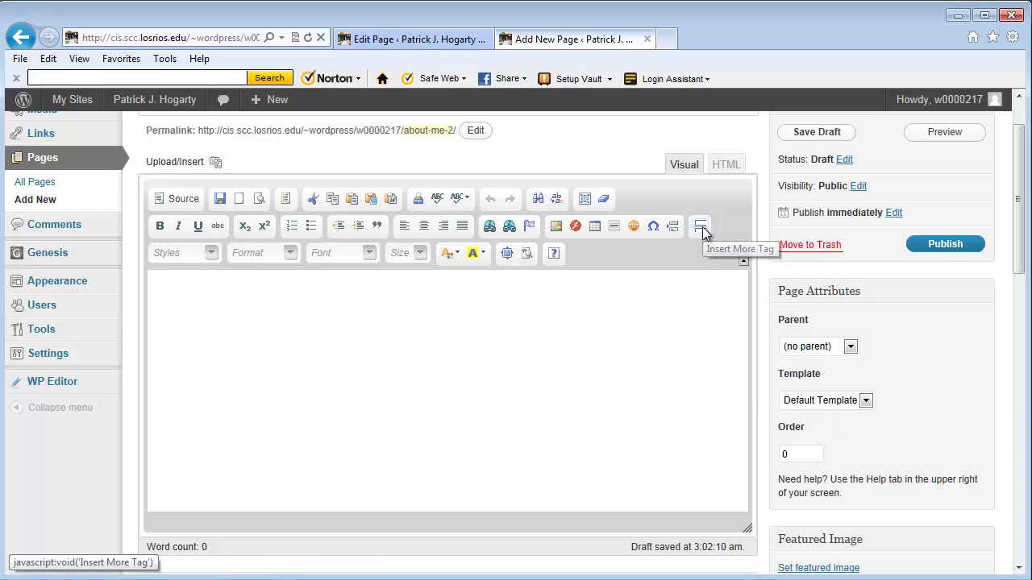
- Check the text styles, then set the paragraph format to Normal
left_click(211, 254)
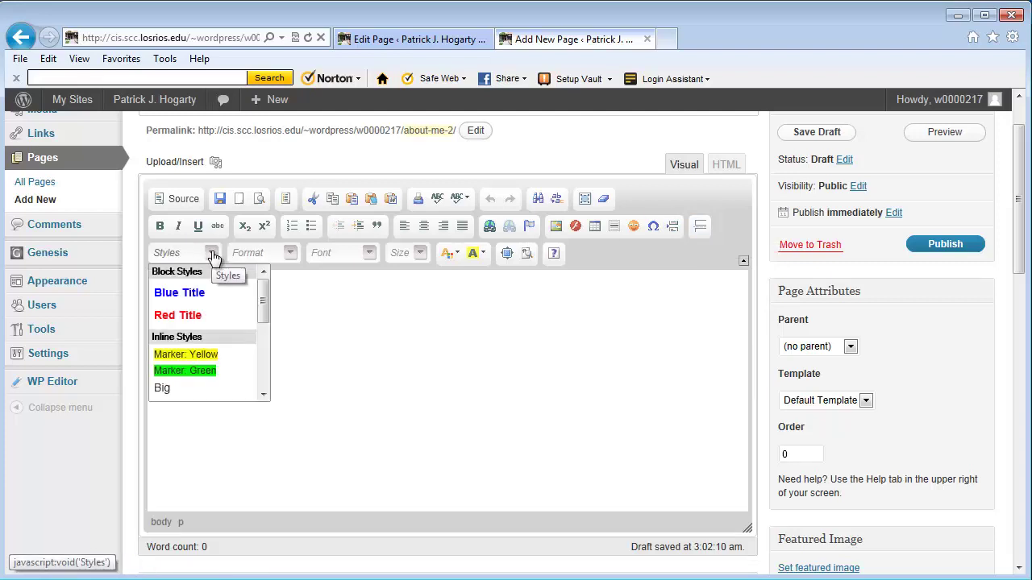
left_click(211, 254)
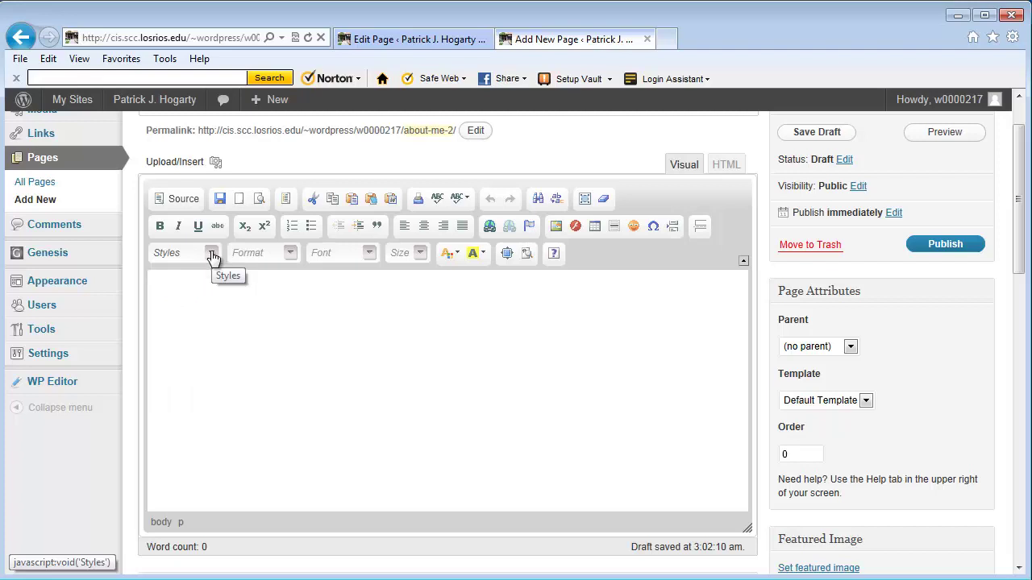
left_click(291, 254)
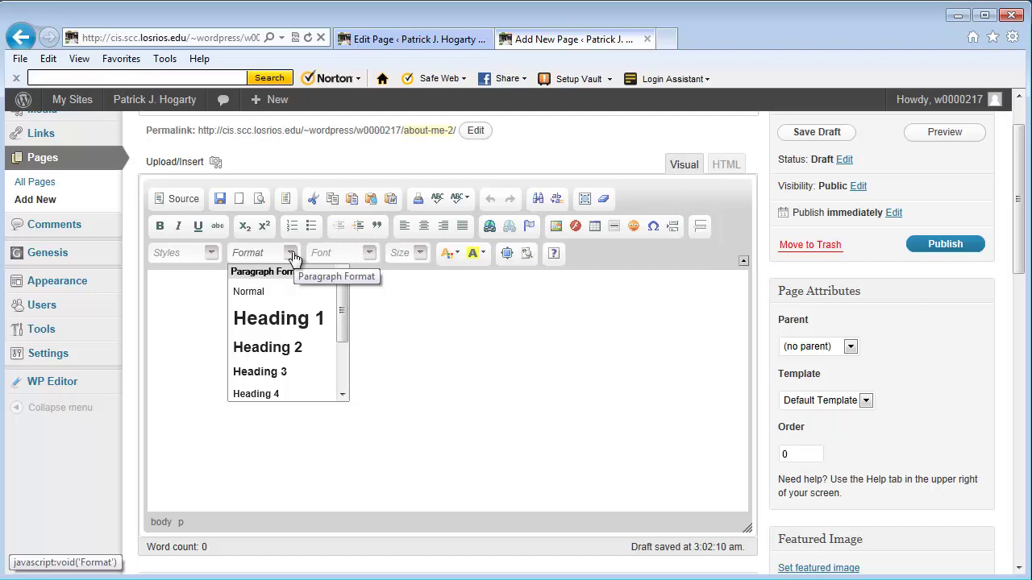
mouse_move(344, 297)
left_mouse_down()
mouse_move(342, 373)
mouse_move(342, 289)
left_mouse_up()
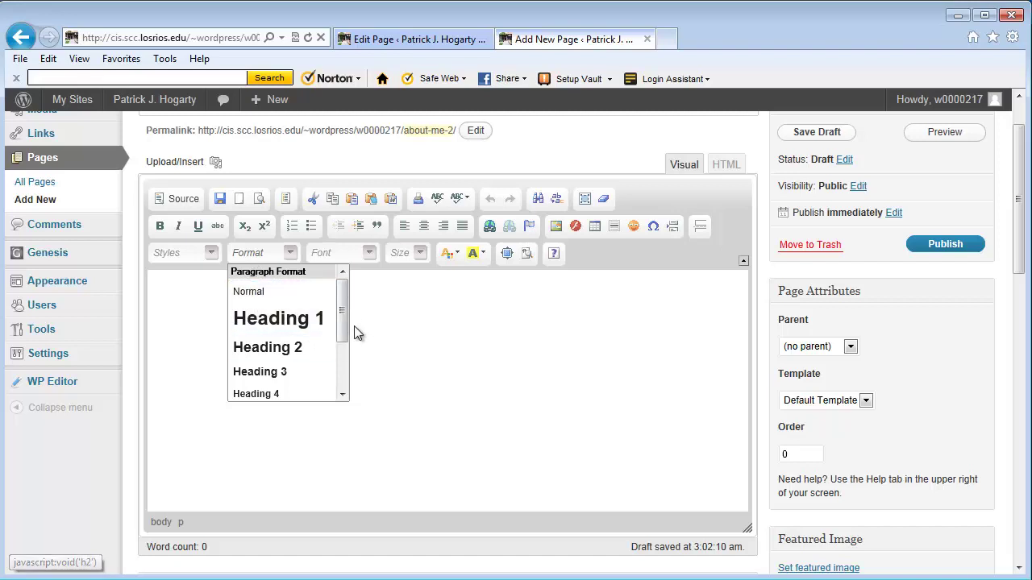
left_click(256, 292)
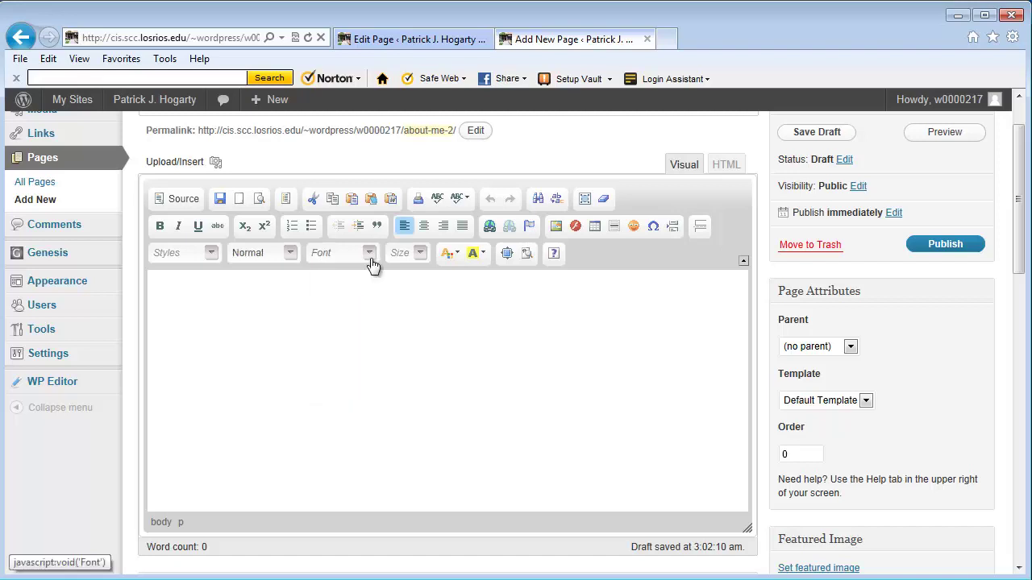
- Look through the Font and Size lists without changing either
left_click(369, 254)
left_click(370, 256)
left_click(372, 256)
left_click(372, 256)
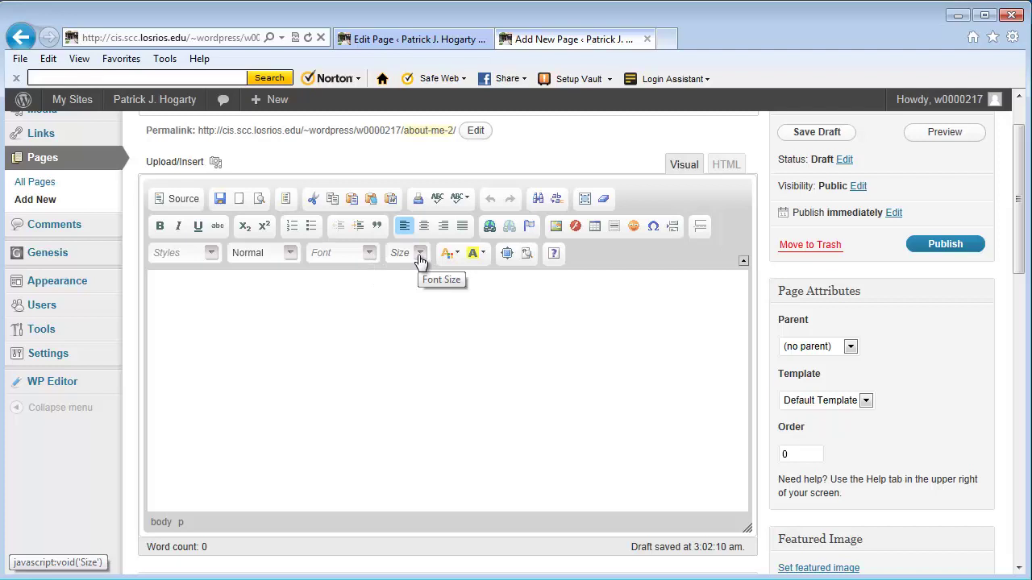
left_click(420, 255)
left_click(420, 256)
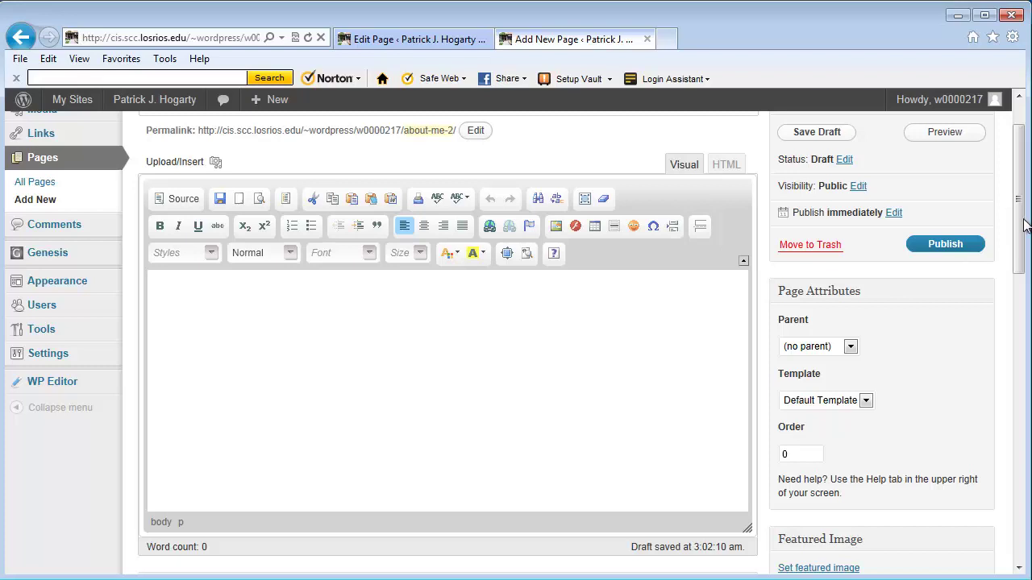
- Start a media upload and browse to the Users folder on Local Disk (C:)
left_click_drag(1020, 222, 1021, 172)
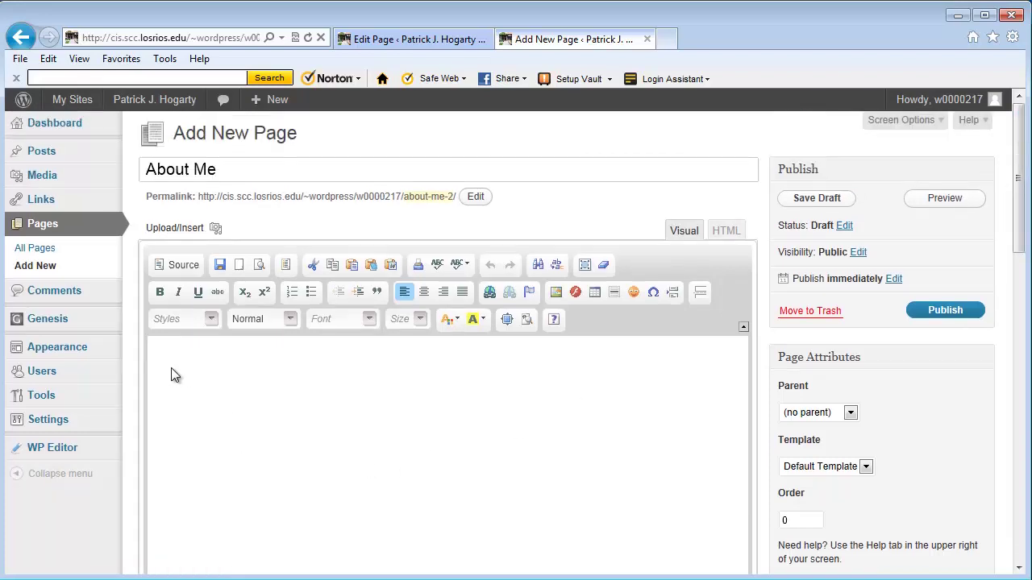
left_click(216, 232)
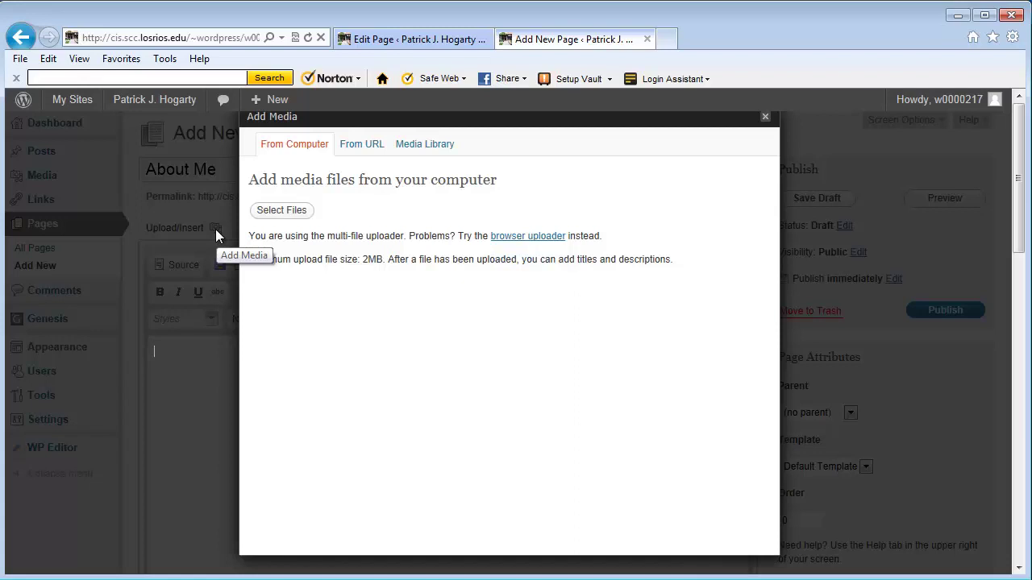
left_click(293, 218)
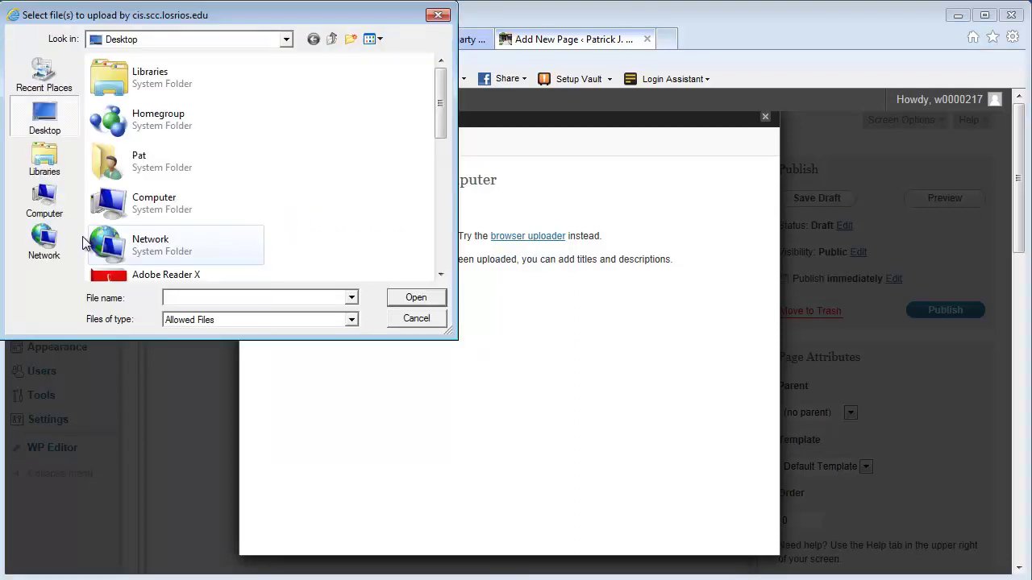
left_click(44, 202)
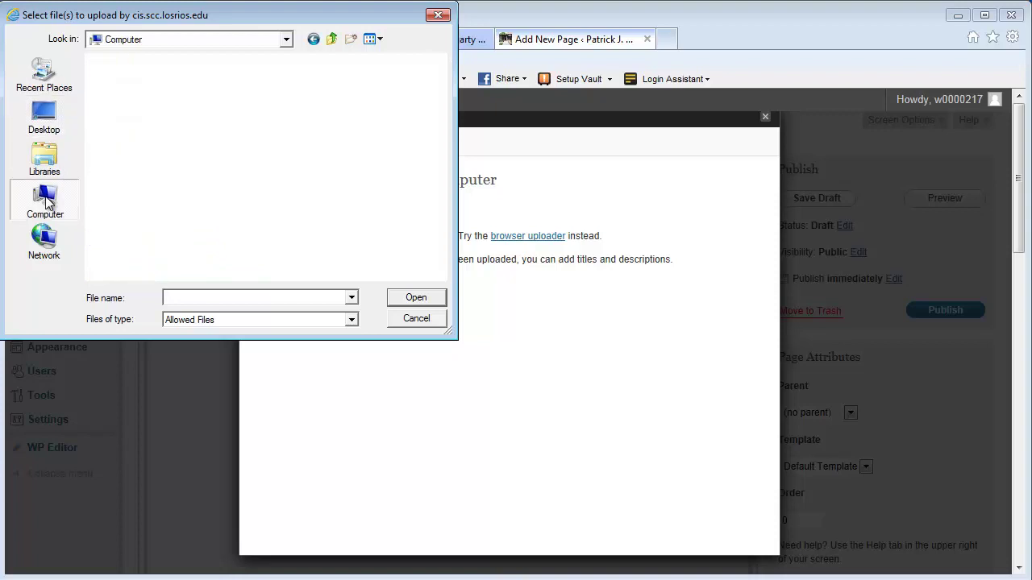
double_click(176, 111)
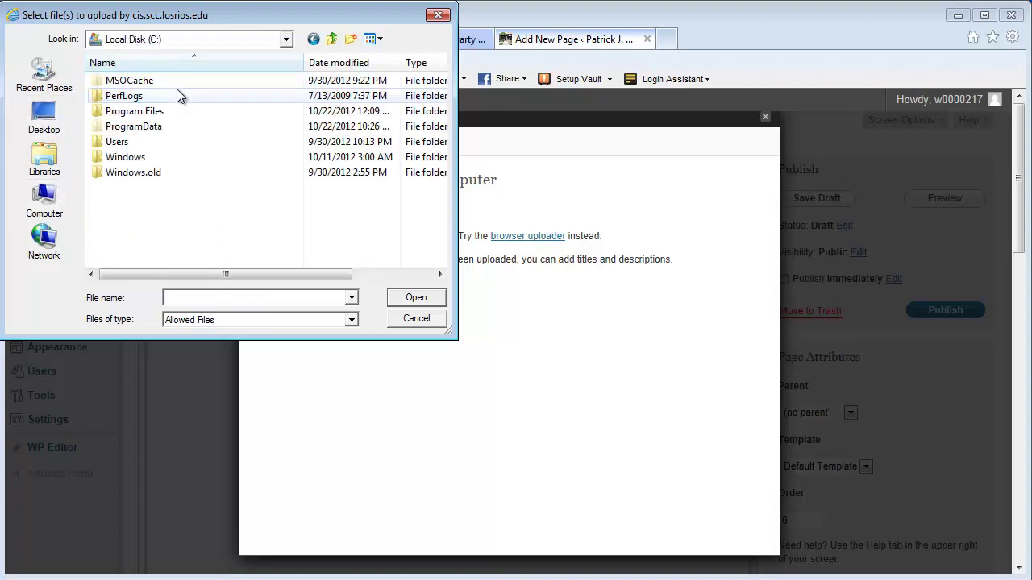
double_click(117, 143)
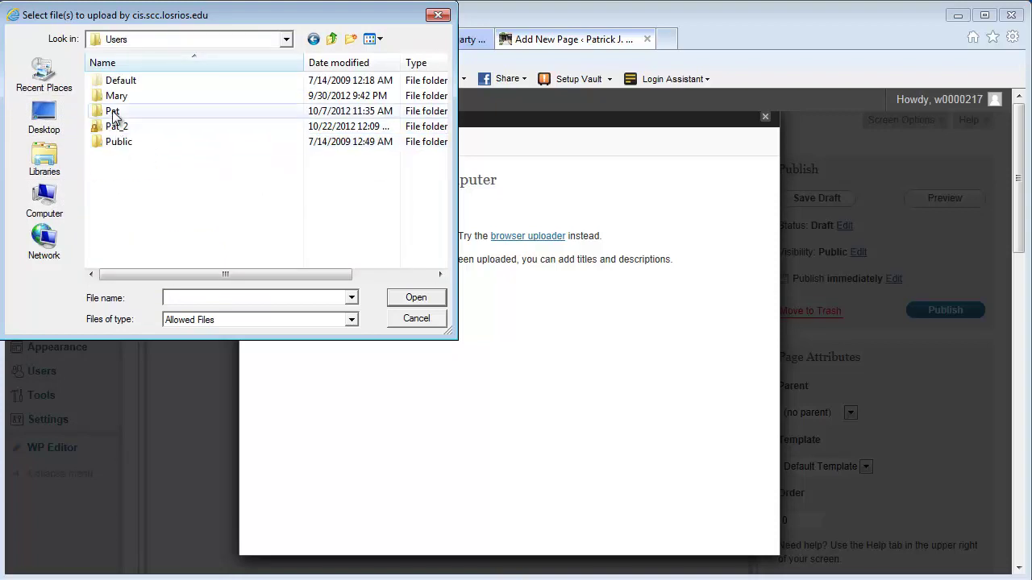
double_click(113, 113)
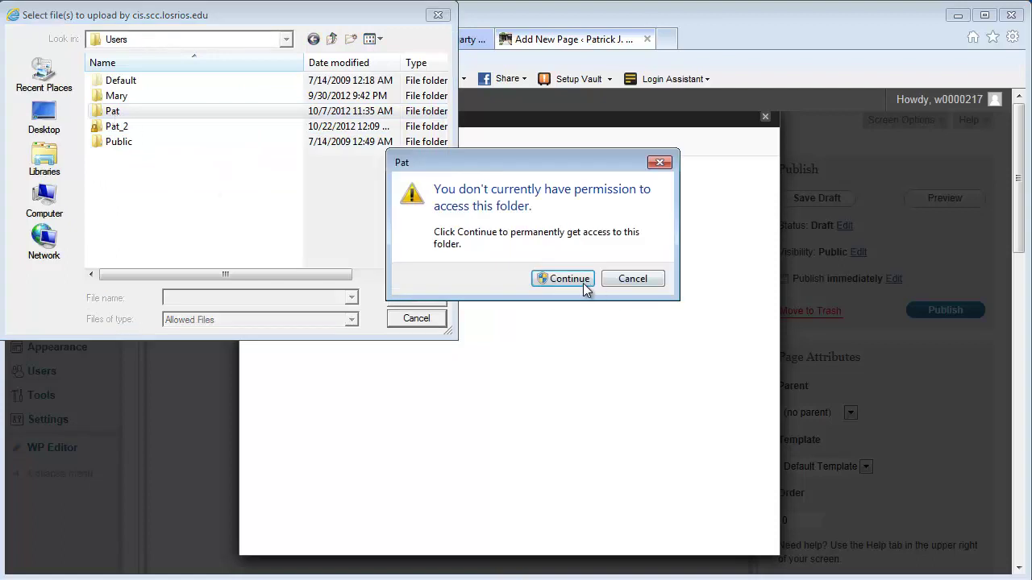
left_click(632, 279)
- Upload the portrait JPEG from the user's Dropbox folder
double_click(113, 128)
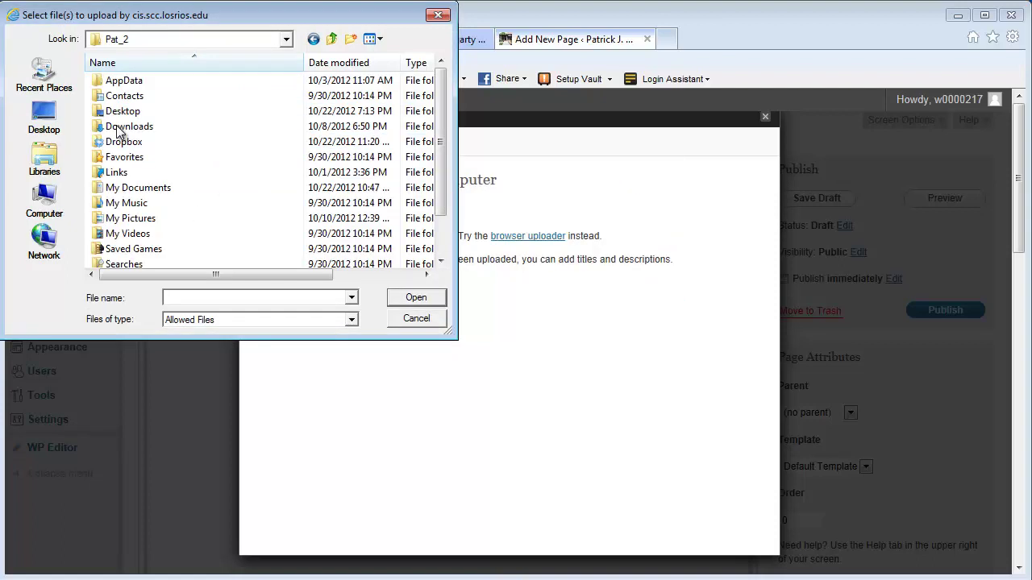
double_click(119, 148)
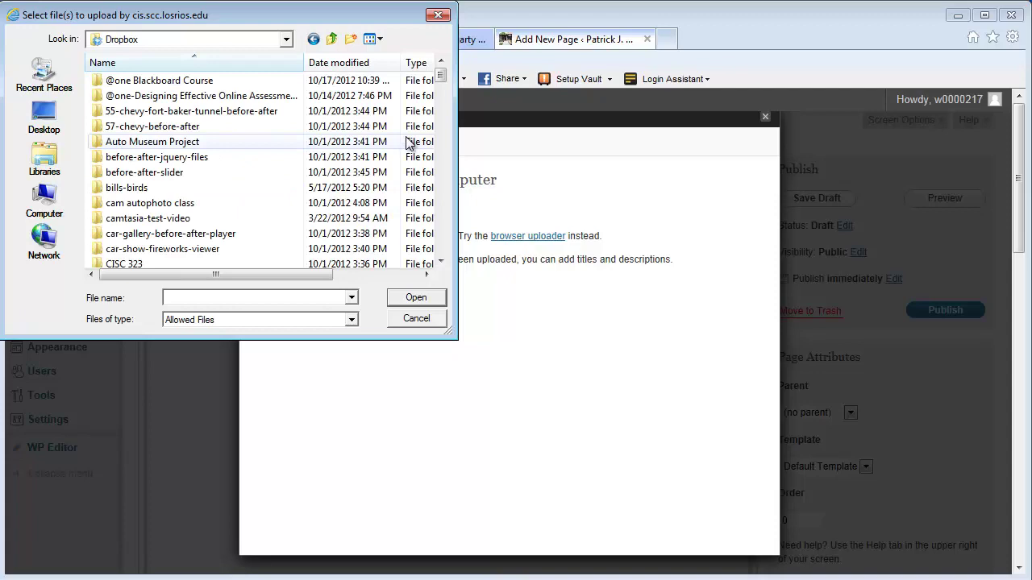
scroll(442, 107, "down", 3)
scroll(442, 107, "down", 18)
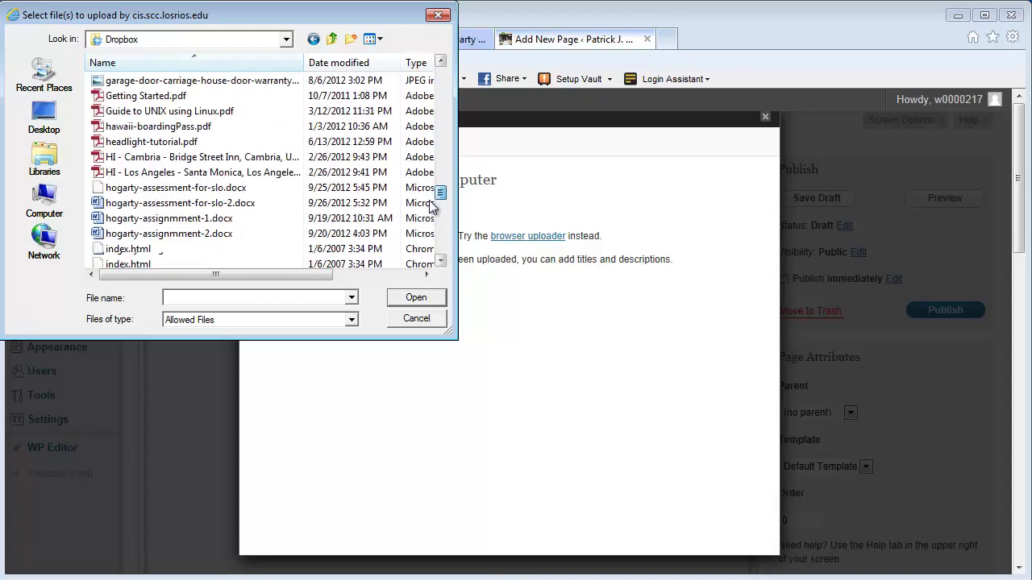
scroll(433, 206, "up", 2)
scroll(433, 205, "up", 1)
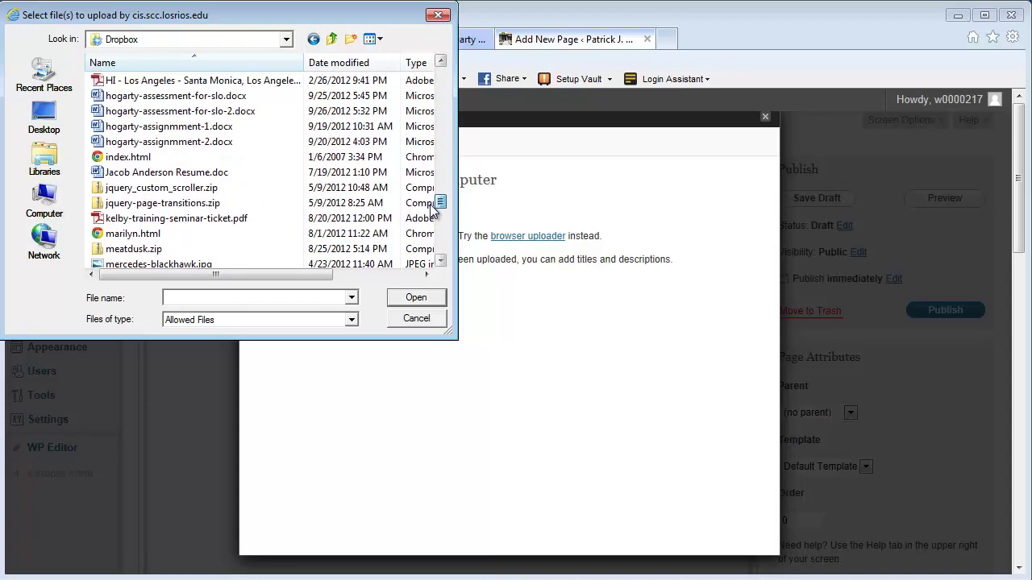
scroll(435, 207, "up", 1)
scroll(434, 214, "down", 3)
scroll(434, 214, "down", 4)
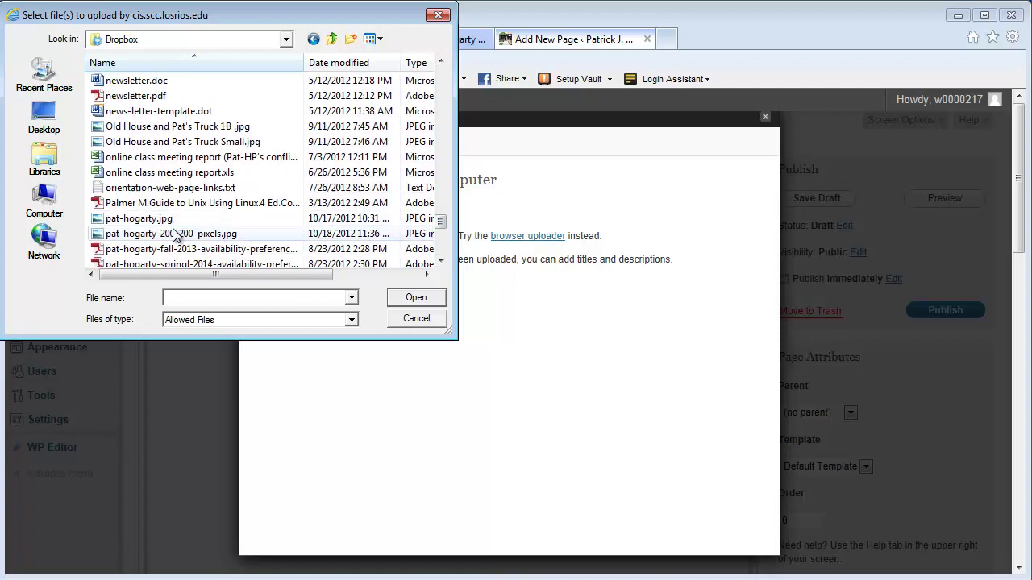
left_click(131, 220)
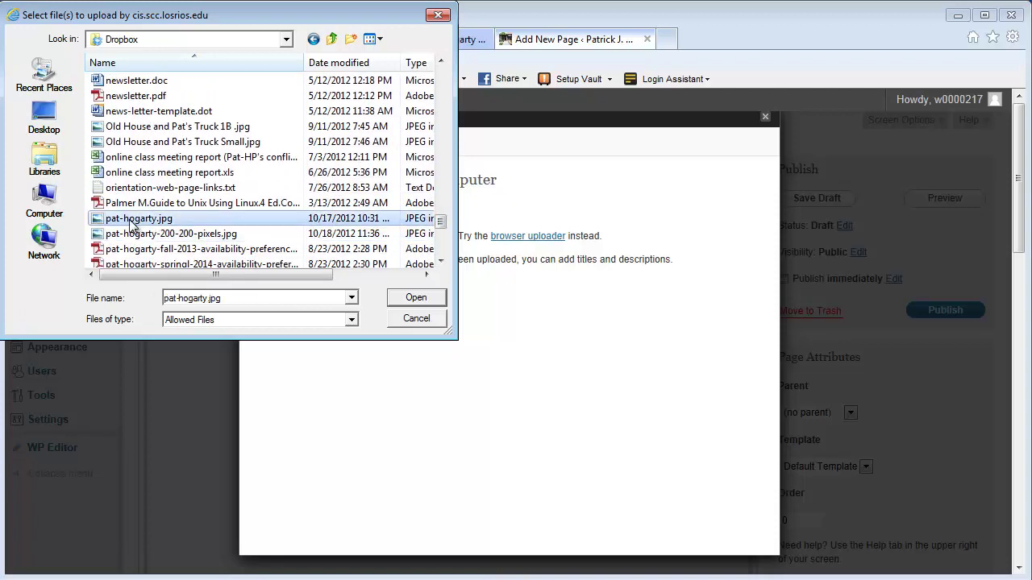
left_click(416, 297)
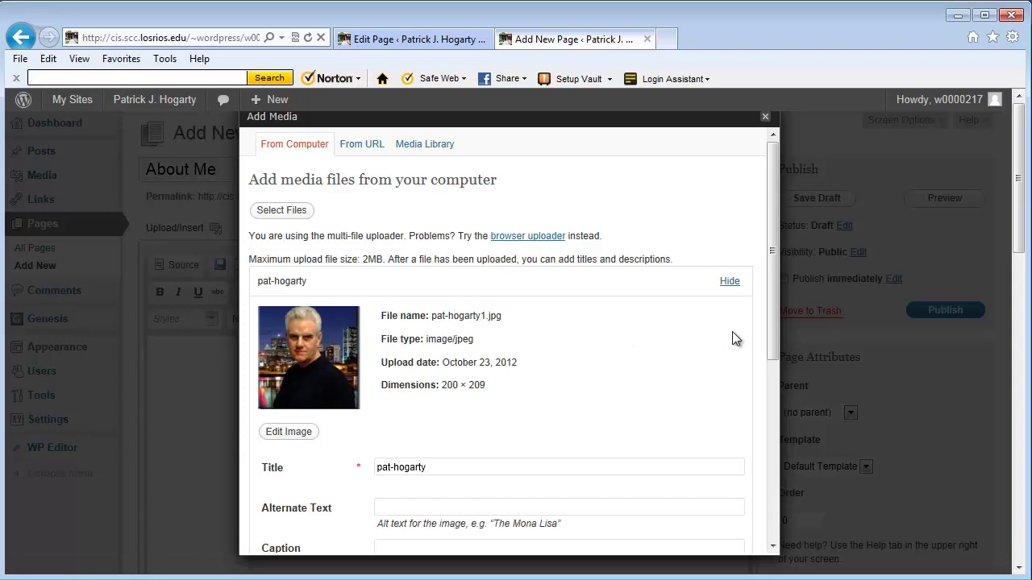
- Insert the portrait into the page body, left-aligned at full size (200 × 209)
left_click_drag(769, 321, 766, 339)
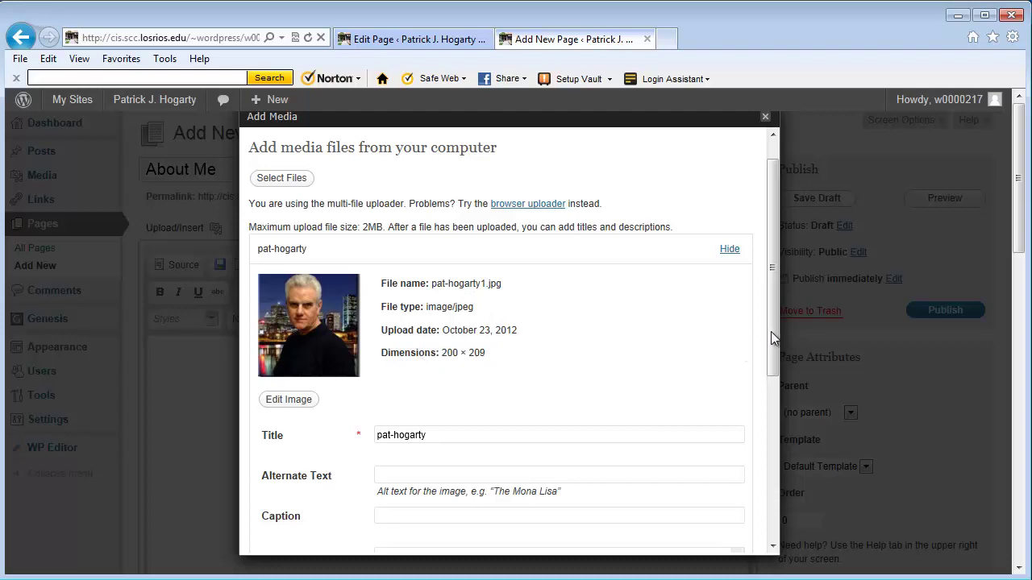
left_click_drag(771, 331, 763, 386)
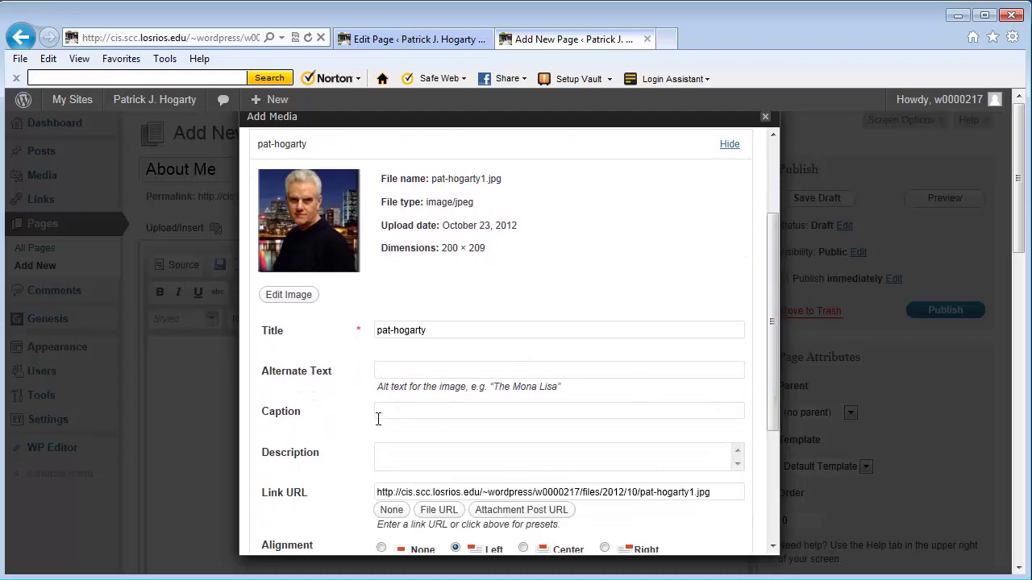
left_click_drag(776, 398, 765, 462)
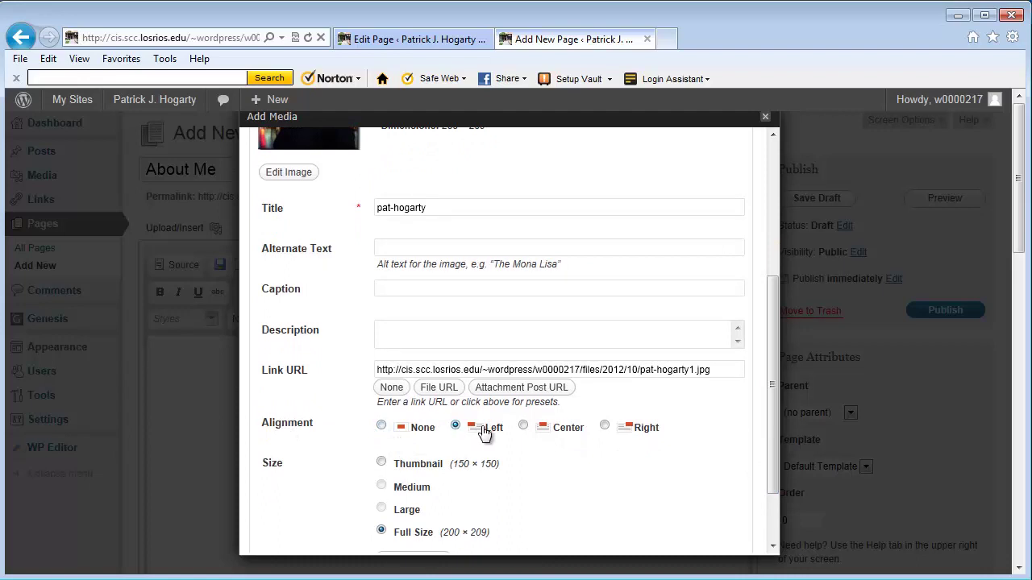
left_click_drag(767, 403, 768, 460)
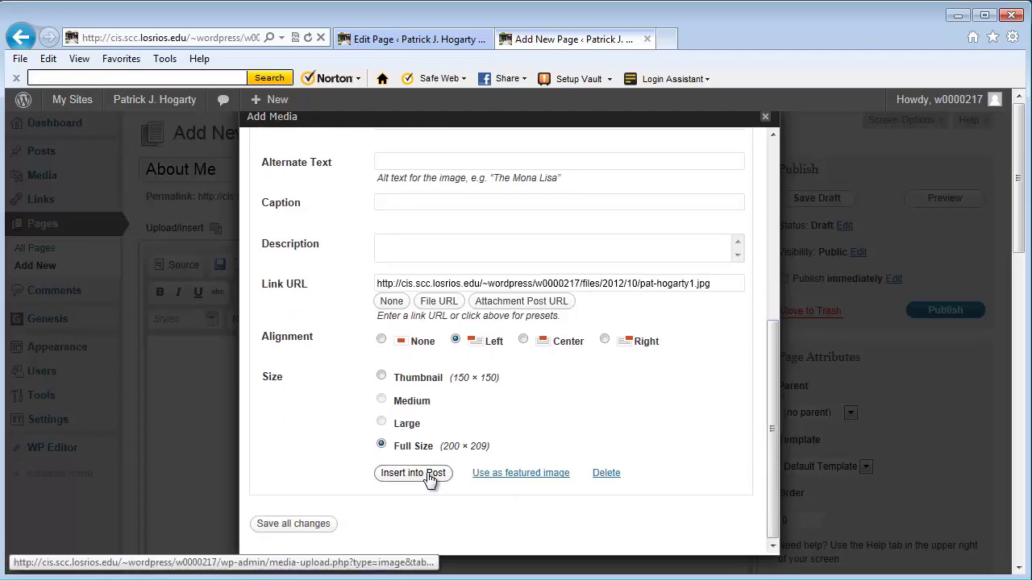
left_click(428, 475)
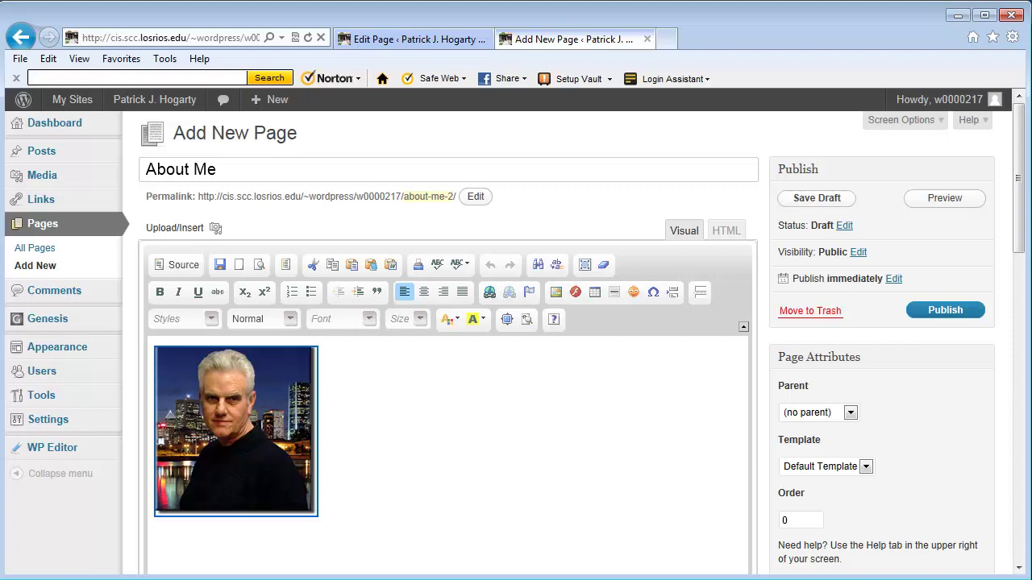
- Copy the selected bio paragraph from Notepad and return to the browser
key("alt+Tab")
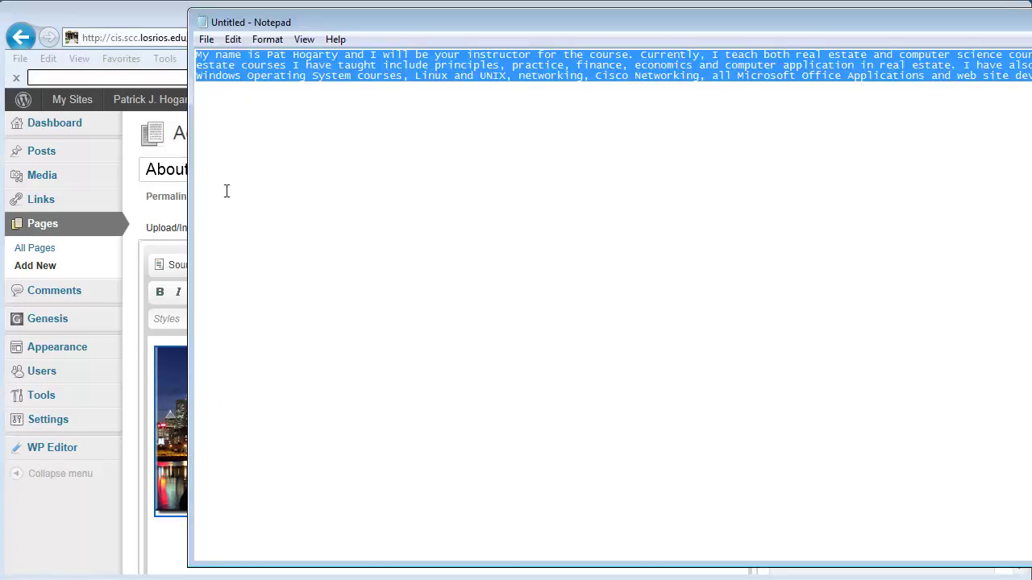
right_click(233, 65)
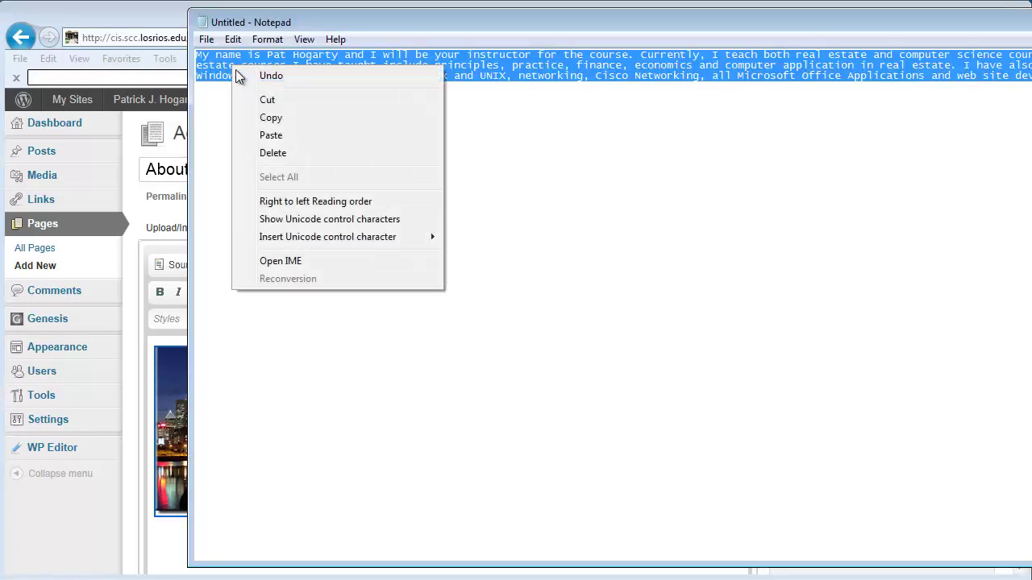
left_click(270, 118)
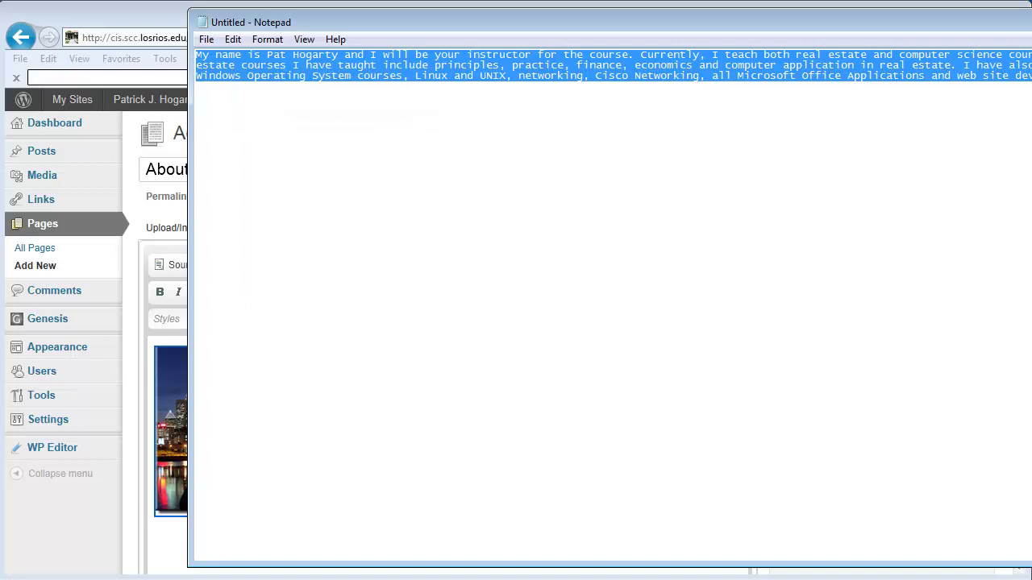
key("alt+Tab")
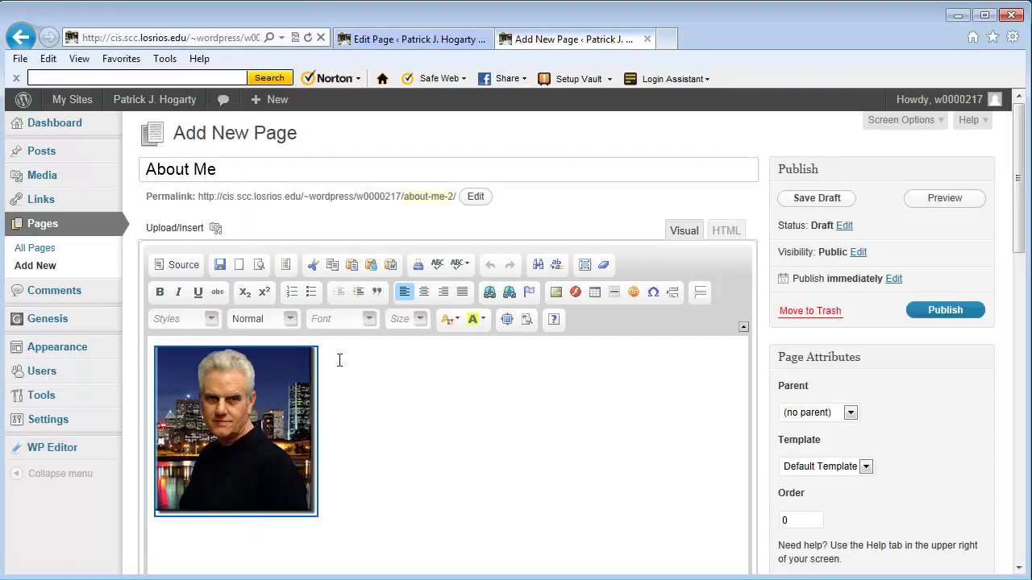
- Paste the bio paragraph beside the photo, allowing clipboard access
right_click(340, 360)
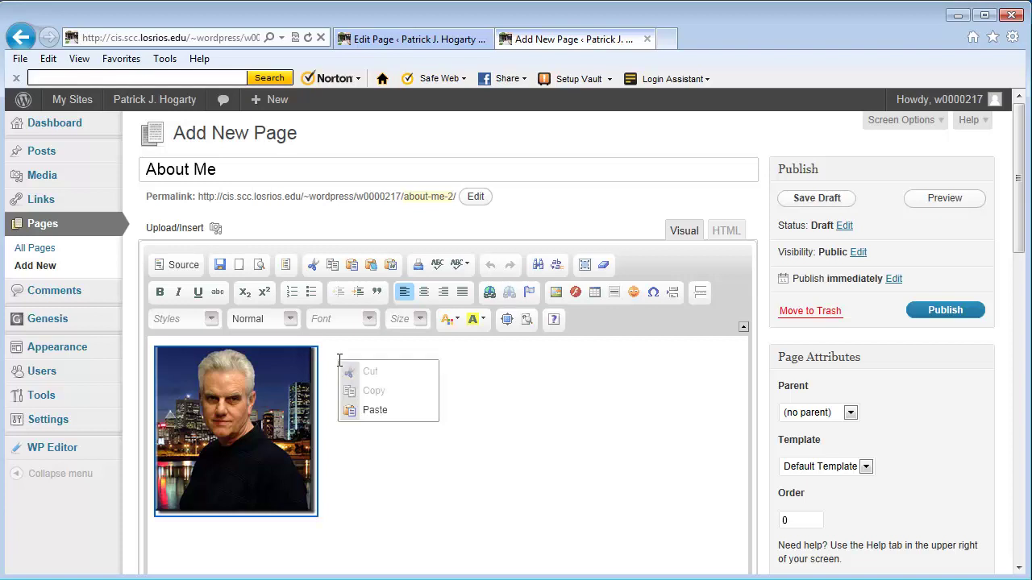
left_click(366, 412)
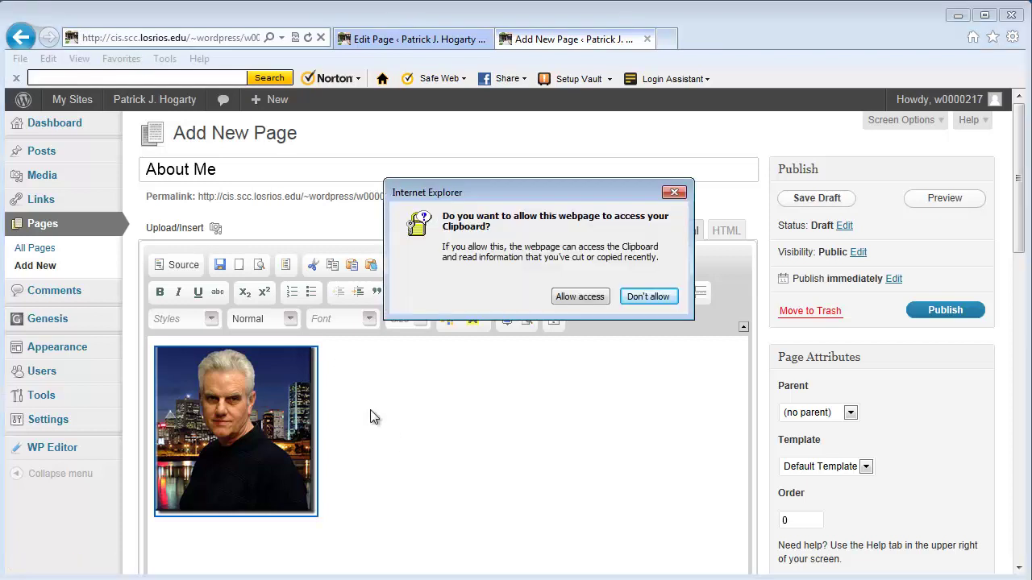
left_click(571, 299)
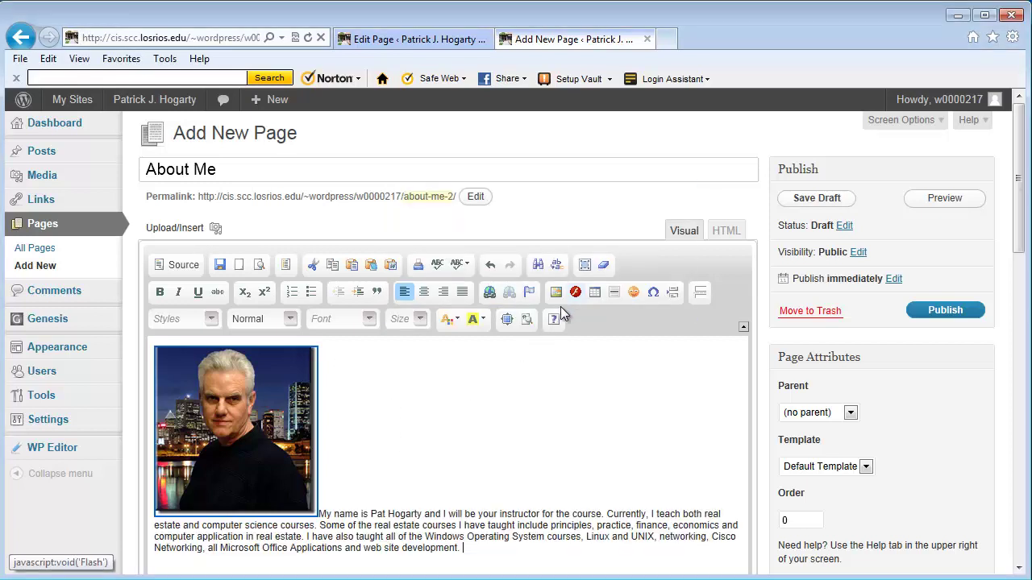
- Set the portrait's alignment to Left in its Image Properties
left_click(225, 411)
right_click(224, 411)
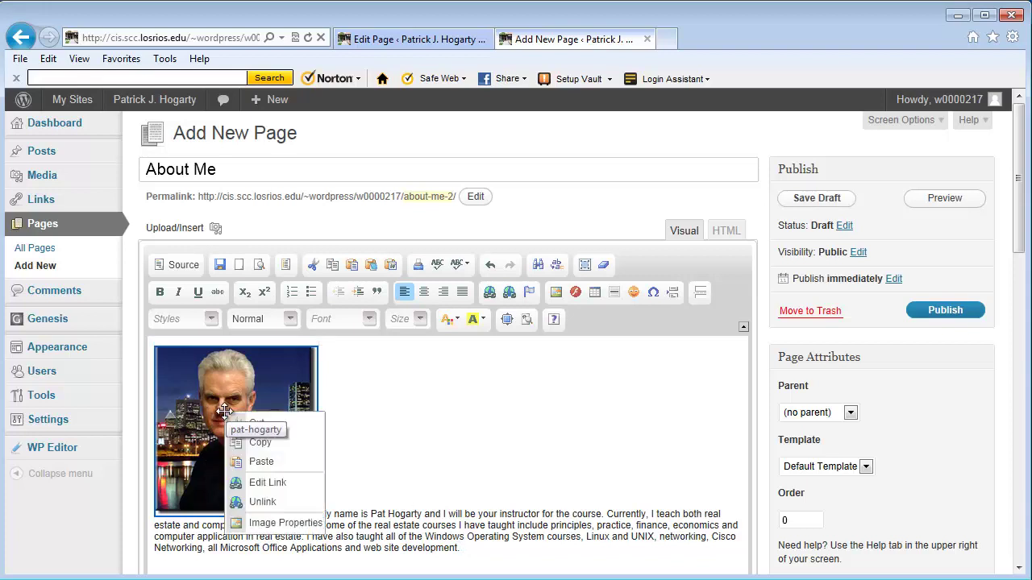
left_click(250, 524)
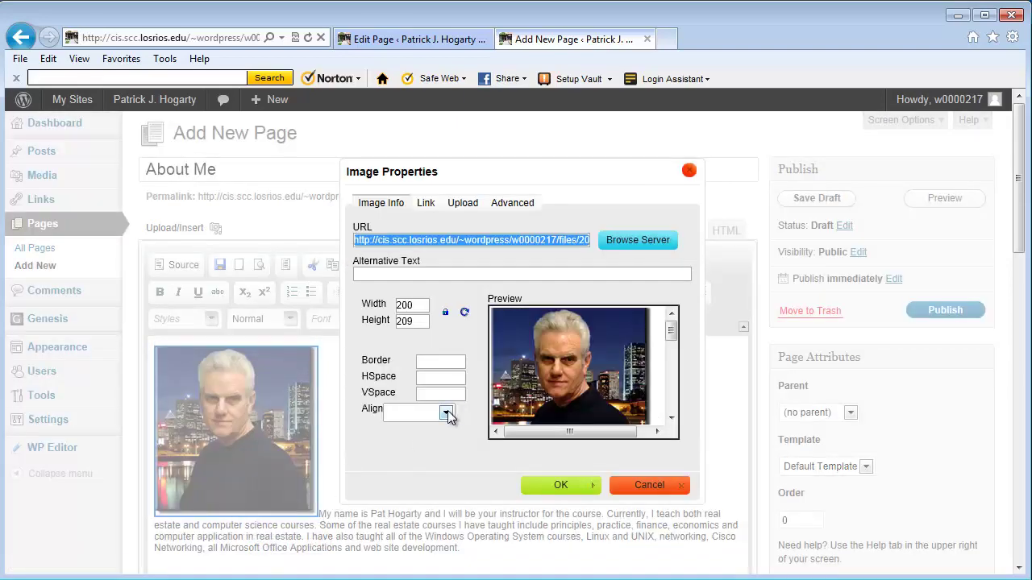
left_click(446, 413)
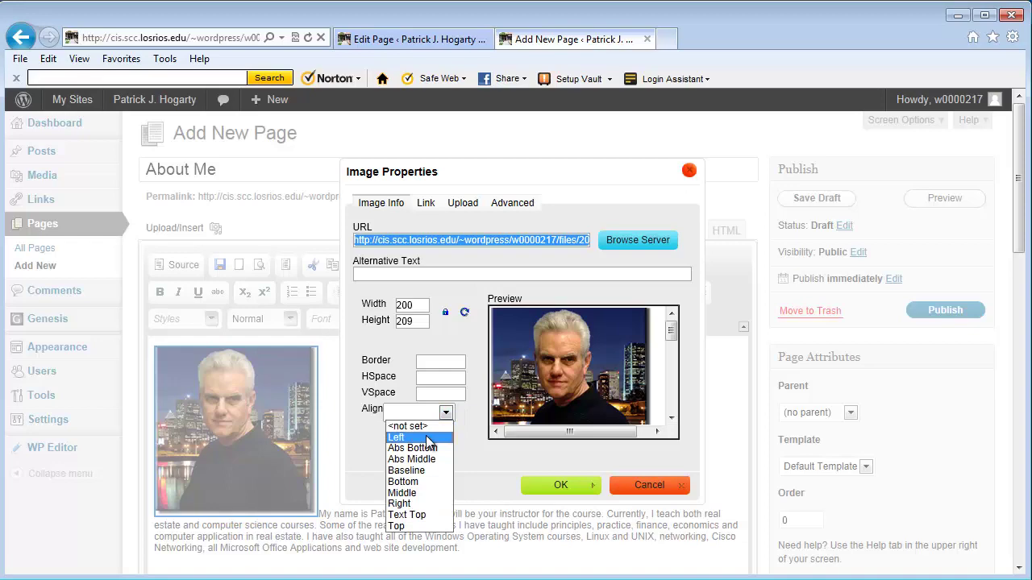
left_click(428, 442)
left_click(551, 485)
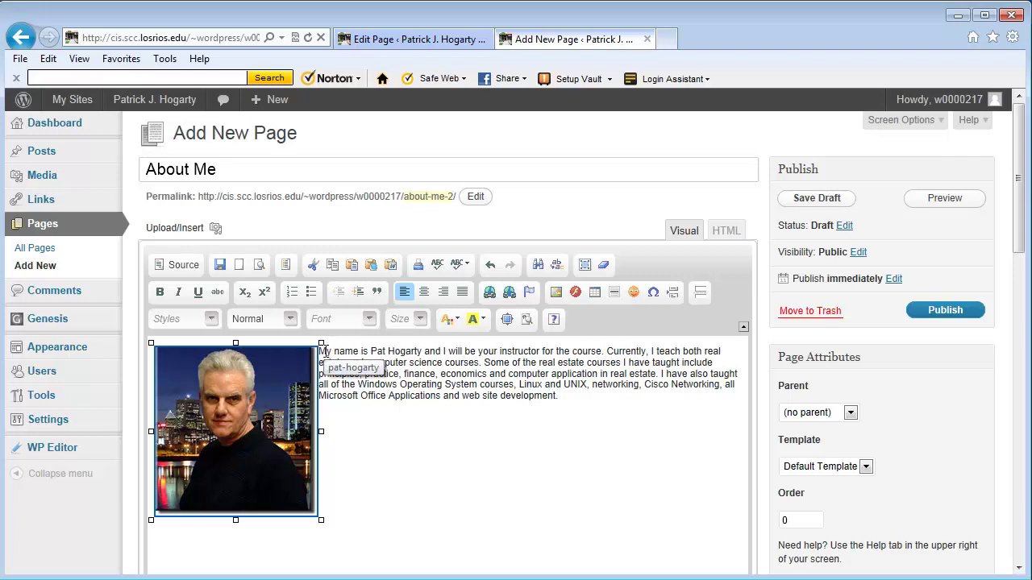
- Make the bio paragraph Times New Roman size 16 and preview the page
double_click(323, 352)
left_click_drag(562, 396, 322, 355)
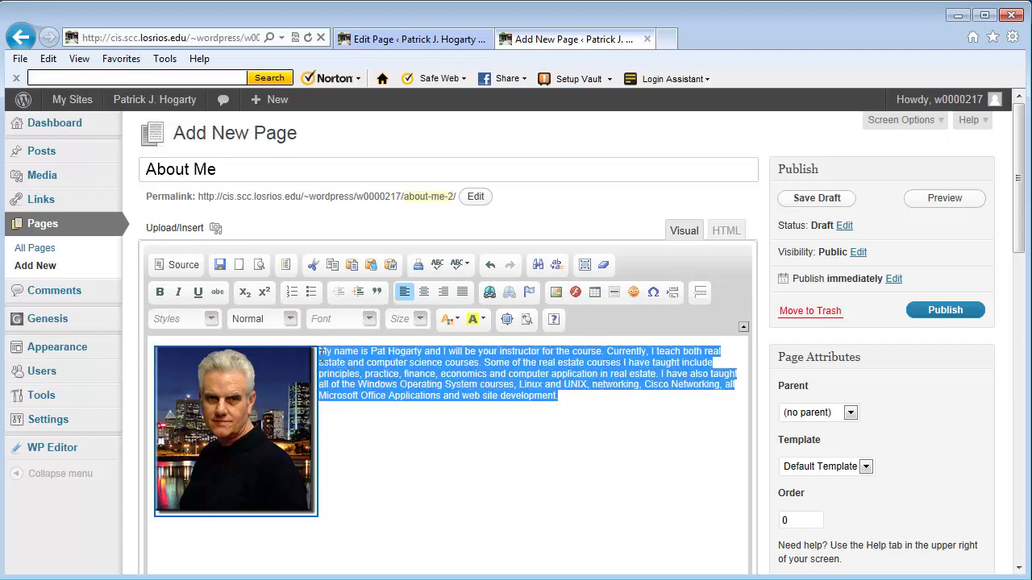
left_click(373, 322)
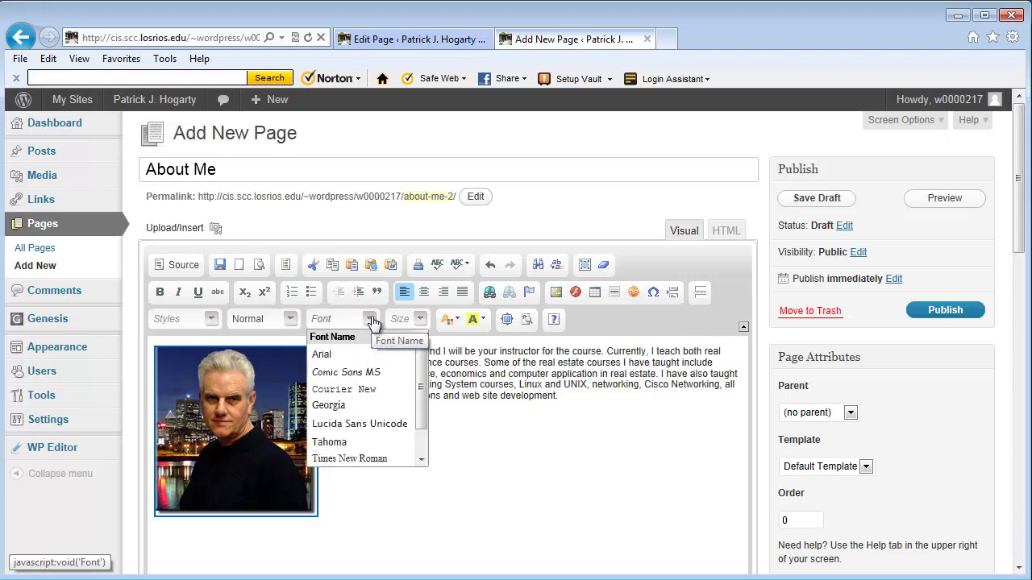
left_click(363, 460)
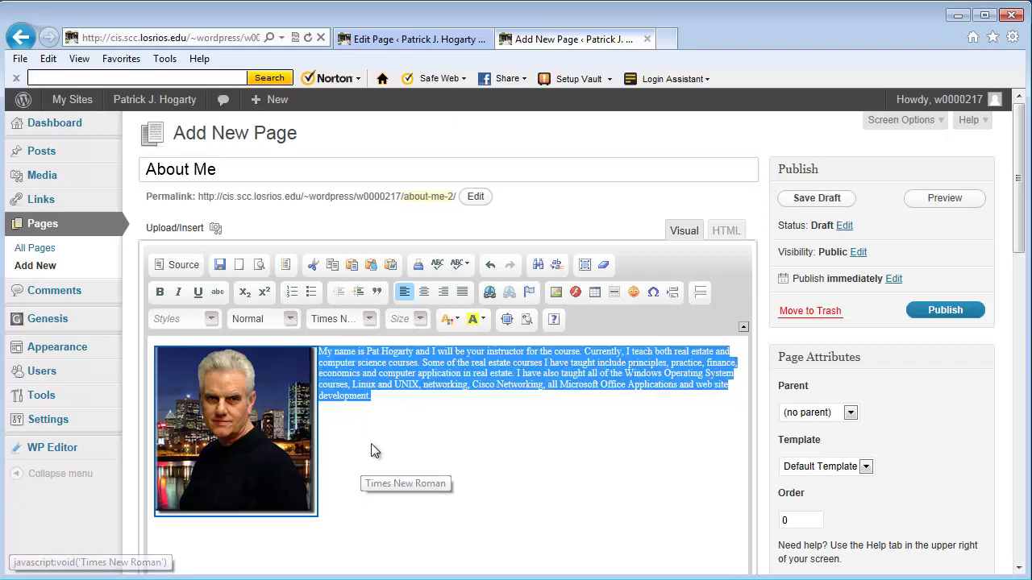
left_click(421, 320)
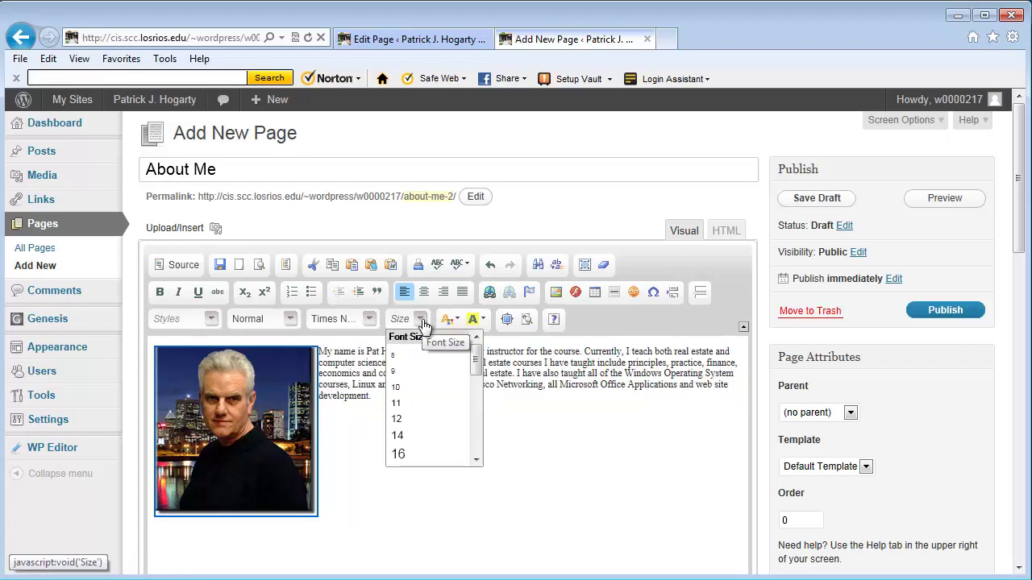
left_click(406, 456)
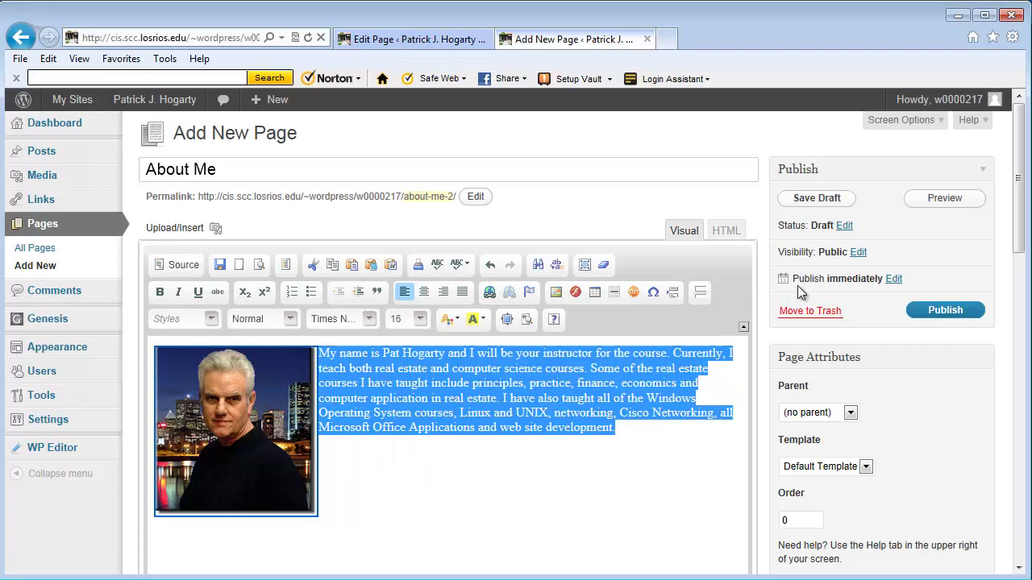
left_click(931, 207)
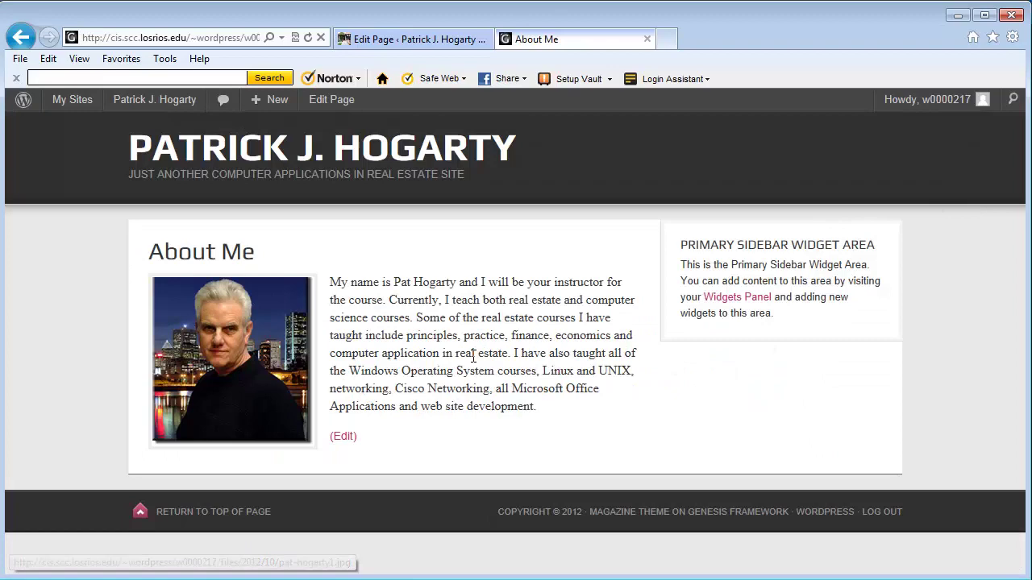
- Return from the preview to the About Me draft's Edit Page screen
left_click(339, 437)
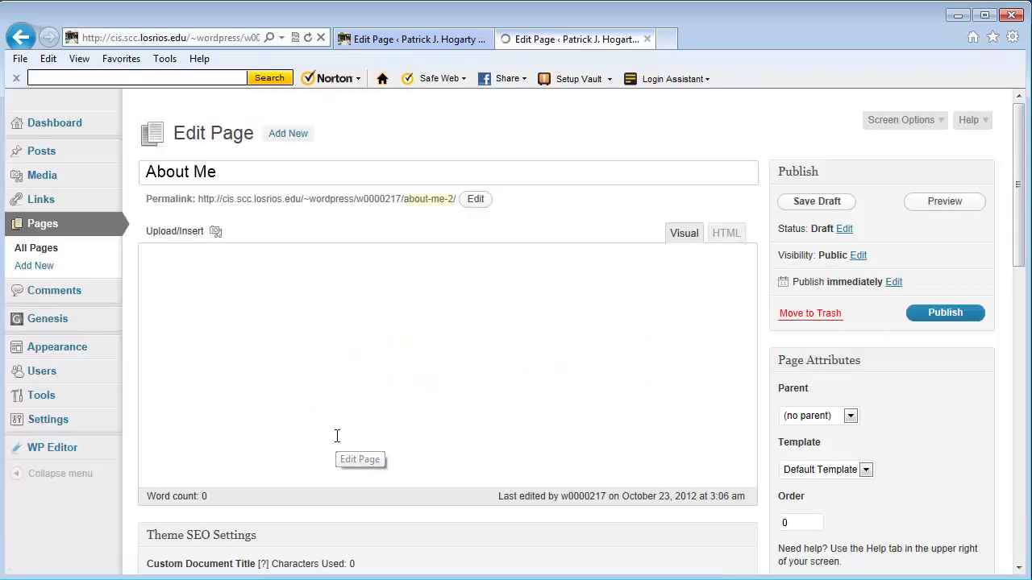